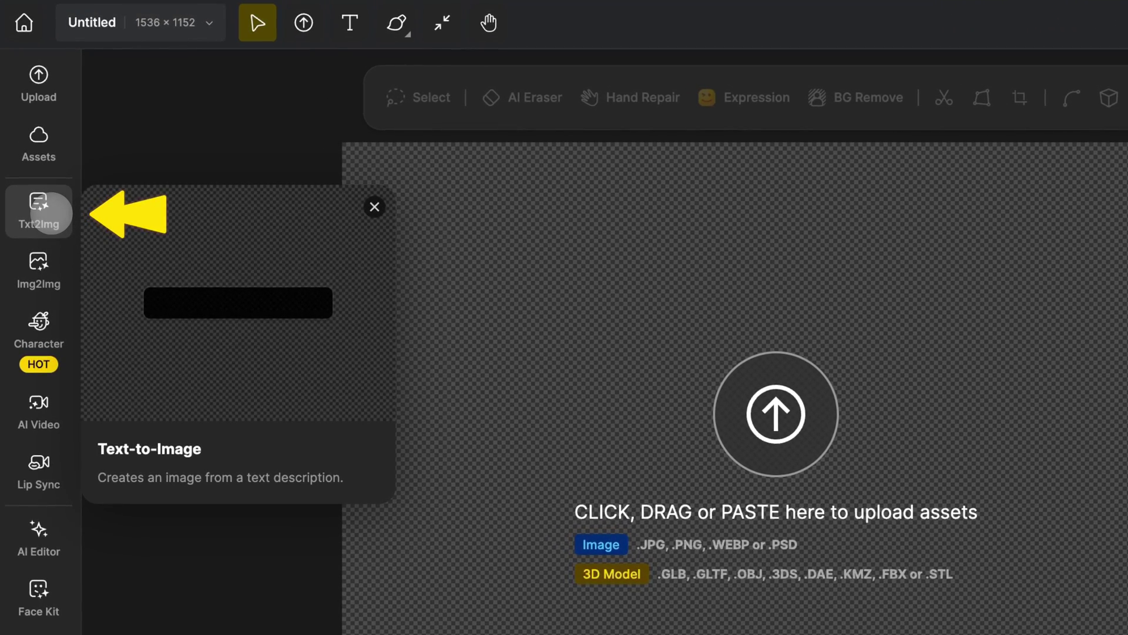
Start a Txt2Img generation using the Toon Portrait style from the 3D styles.
click(51, 214)
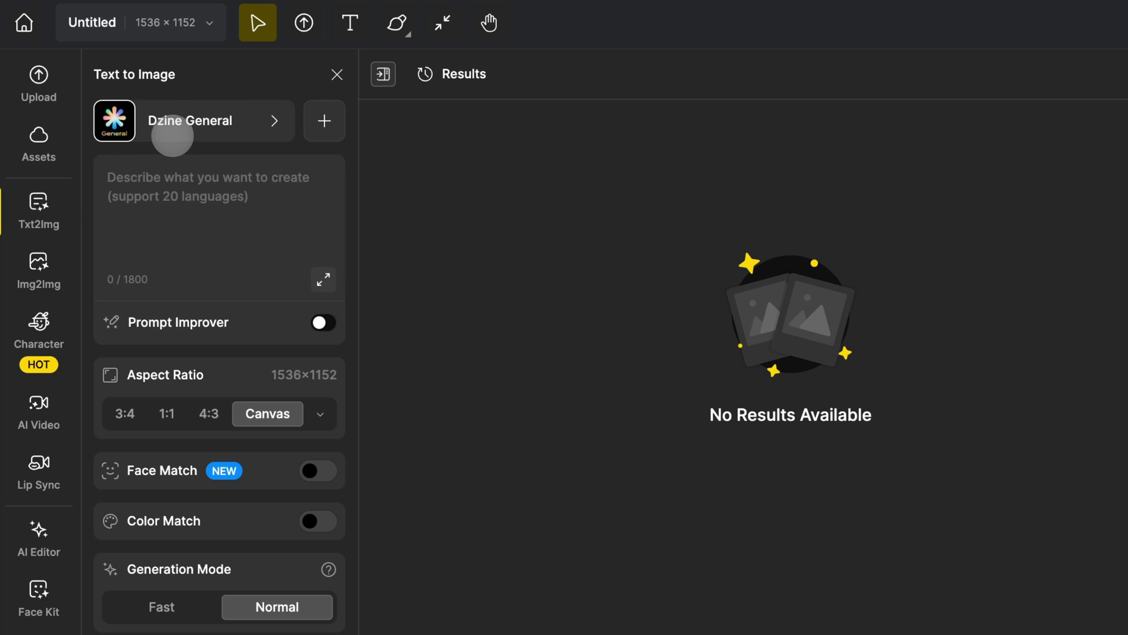
click(174, 135)
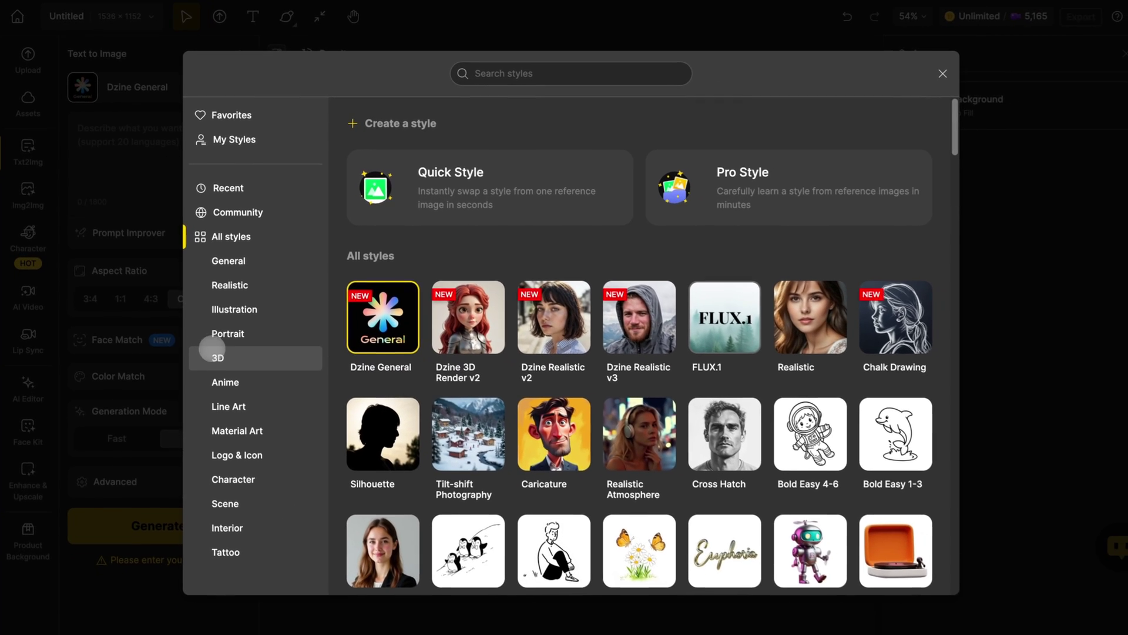
click(217, 353)
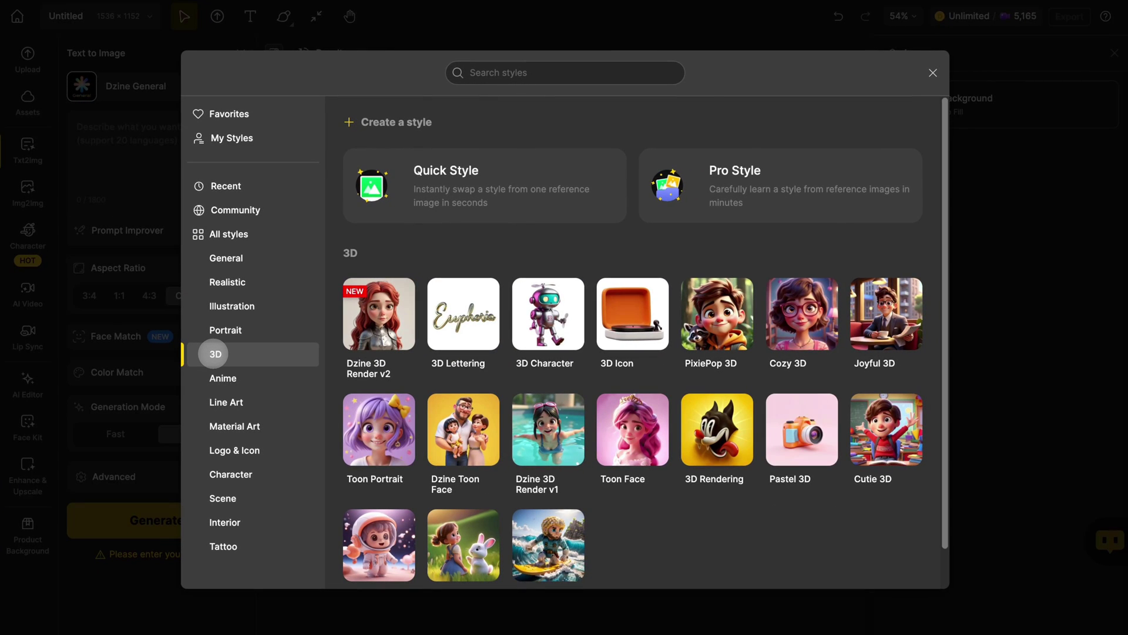
click(362, 438)
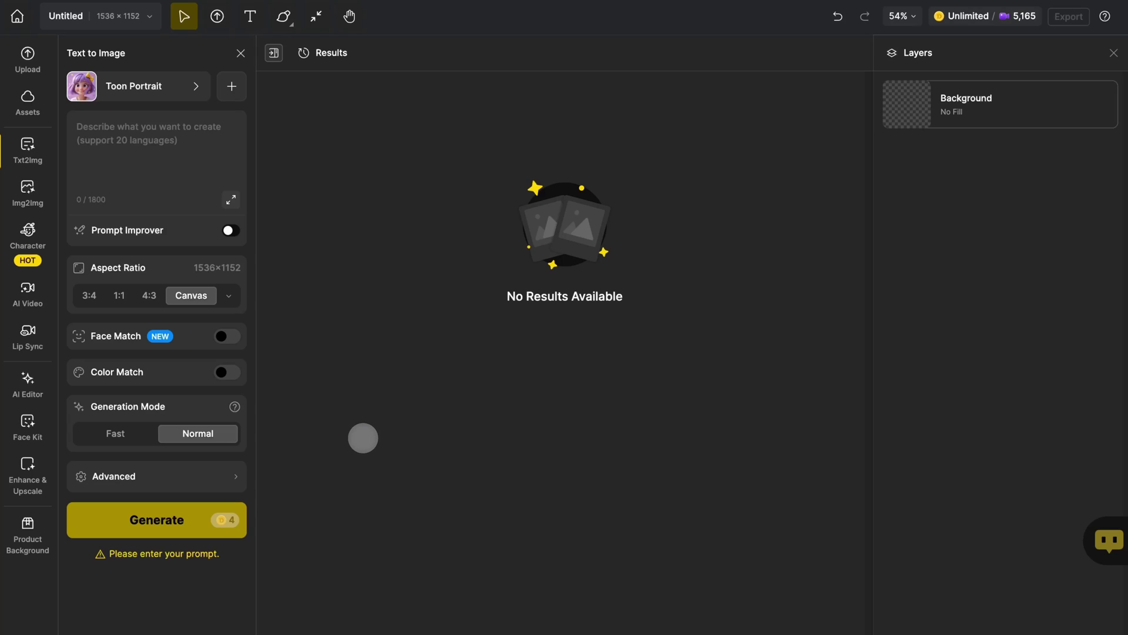
Generate toon cowgirl portraits with Color Match on, using the pink Barbie palette.
click(194, 171)
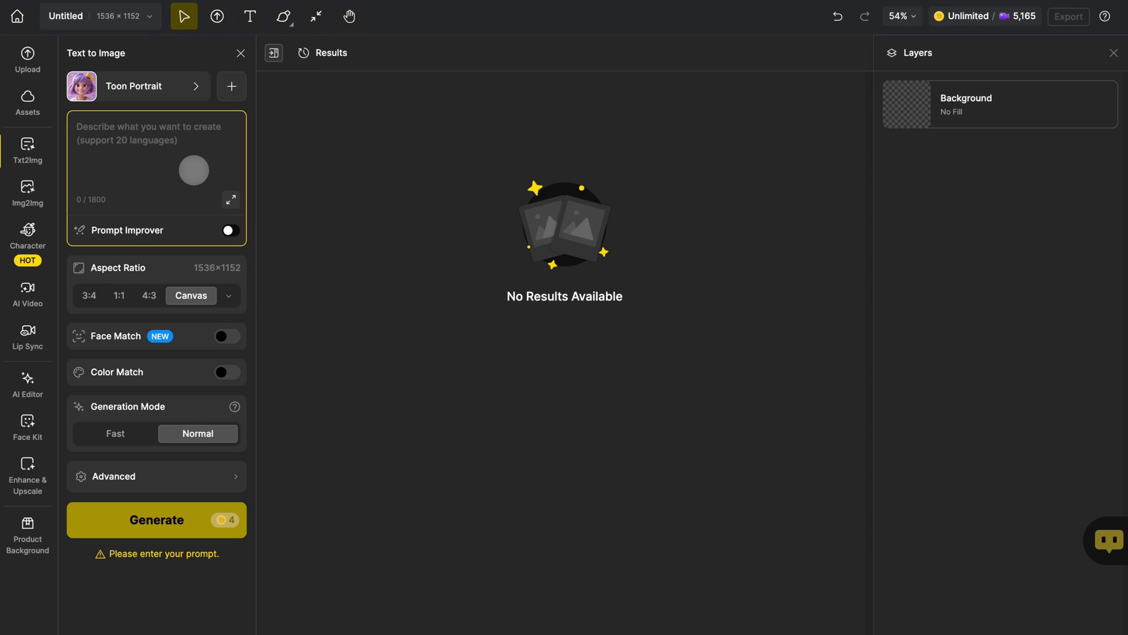
text(Close-up of a girl in a cowboy hat, with sun-kissed skin and wind-blown hair, western style.)
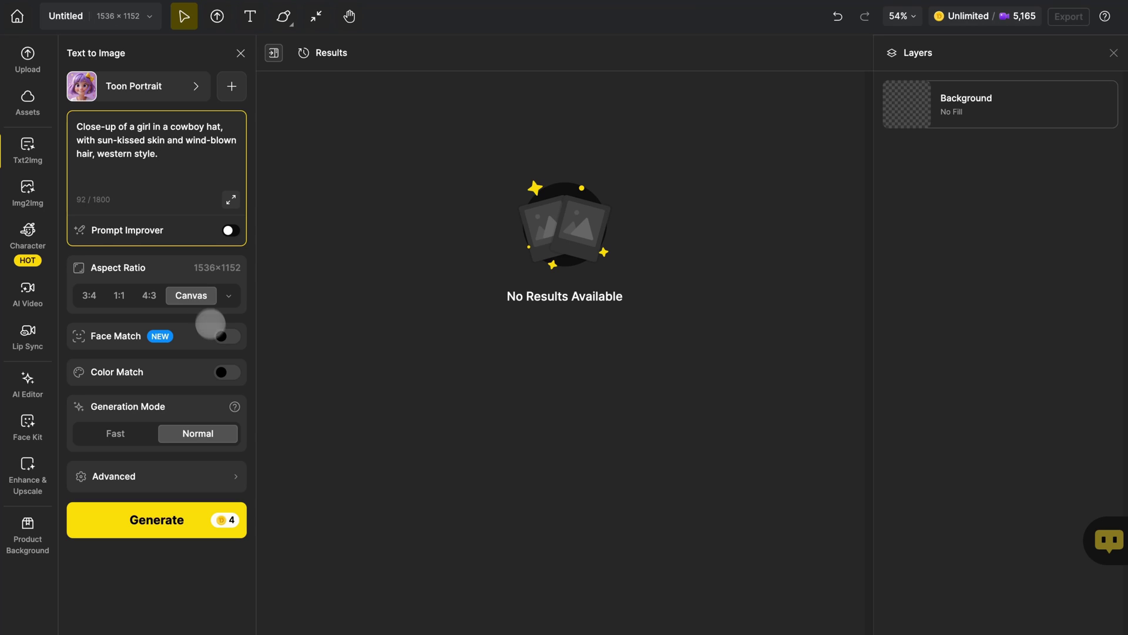
click(228, 373)
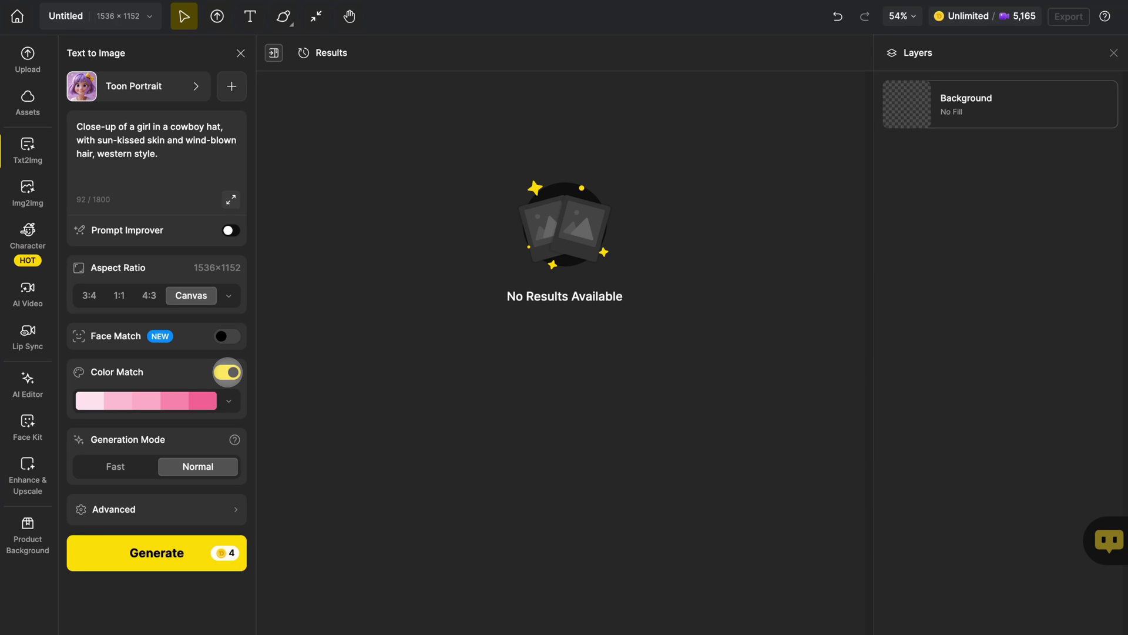
click(158, 553)
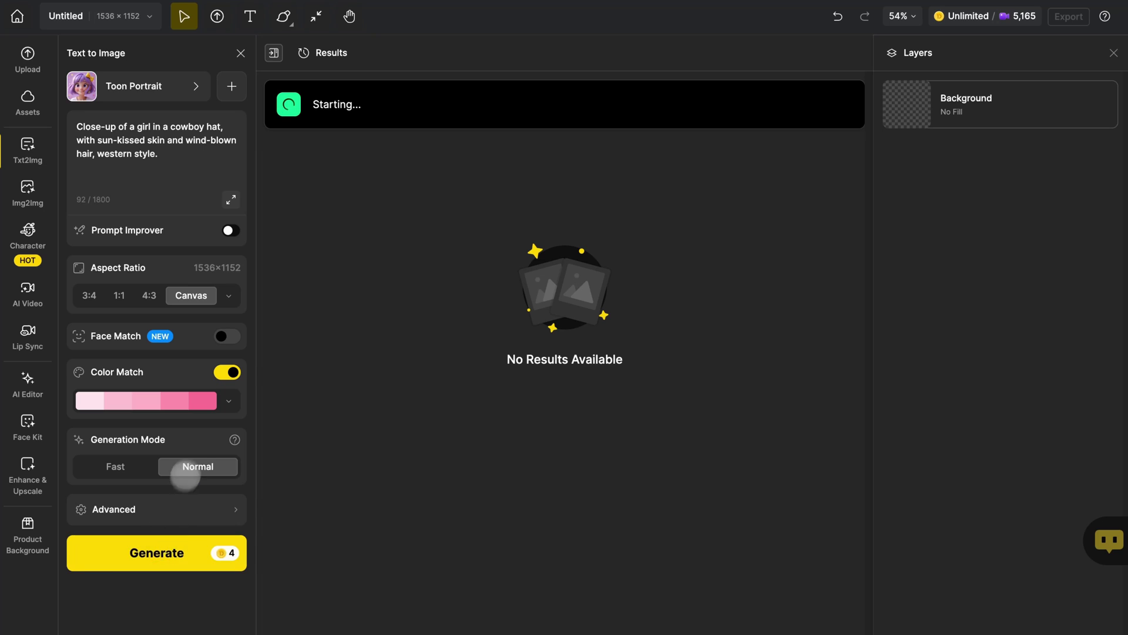
Regenerate the cowgirl portraits with the red-orange-yellow palette from More Palettes.
click(220, 403)
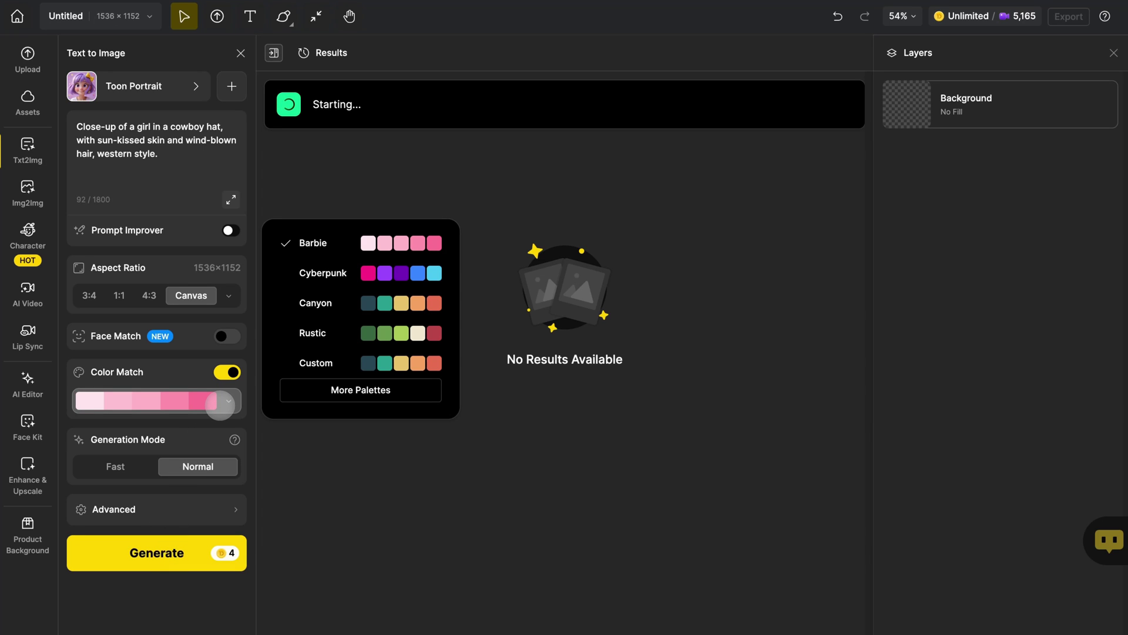
click(304, 389)
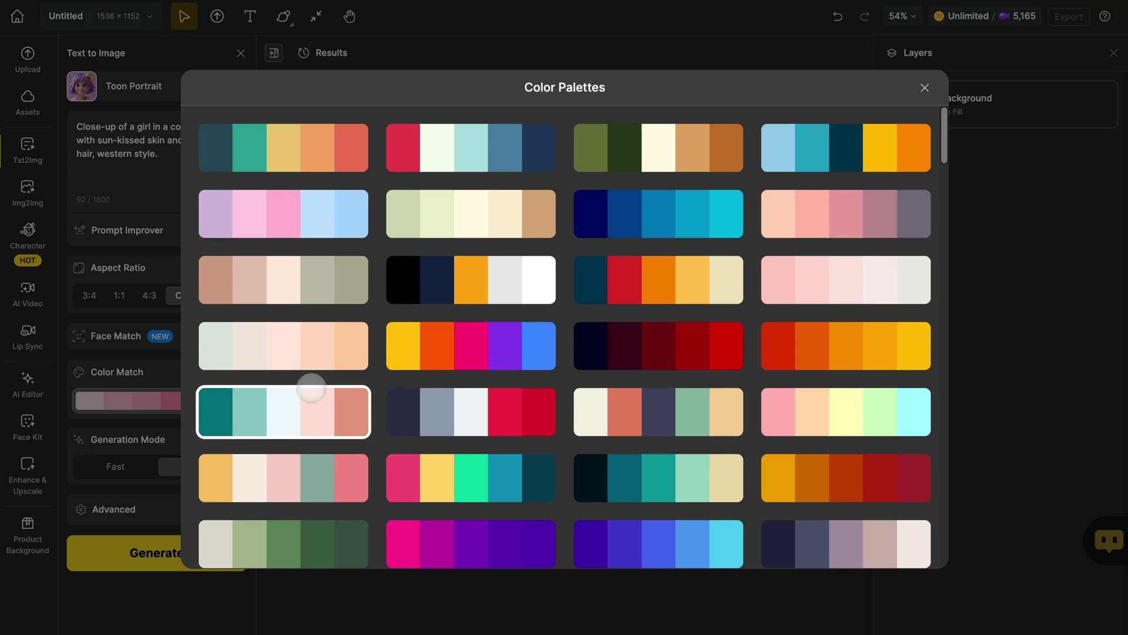
scroll(311, 387, down, 3)
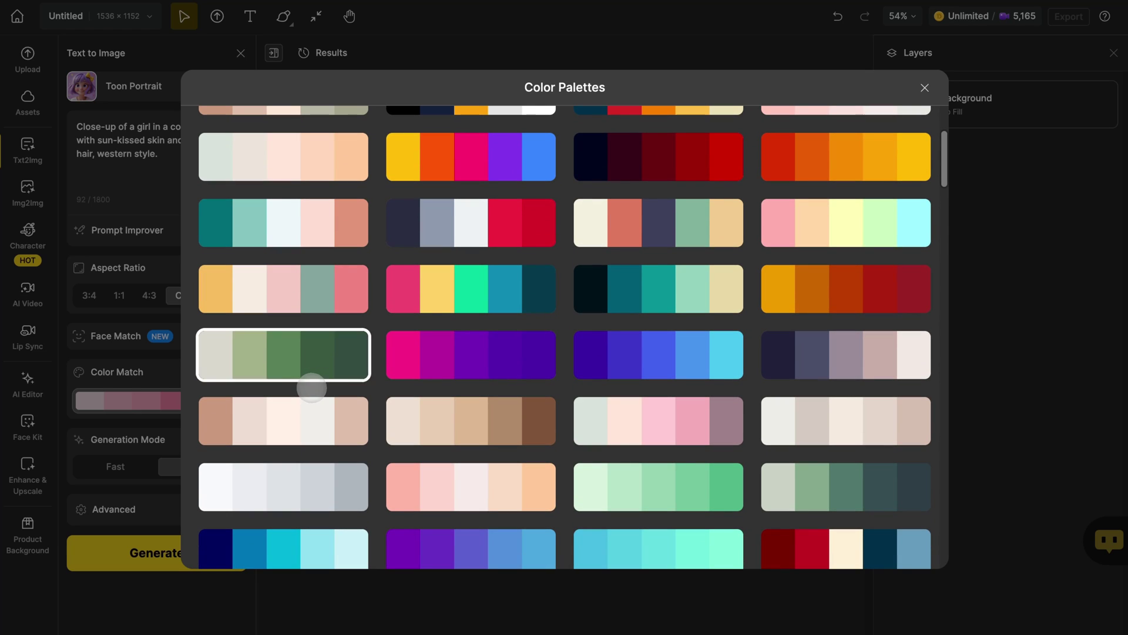
click(779, 163)
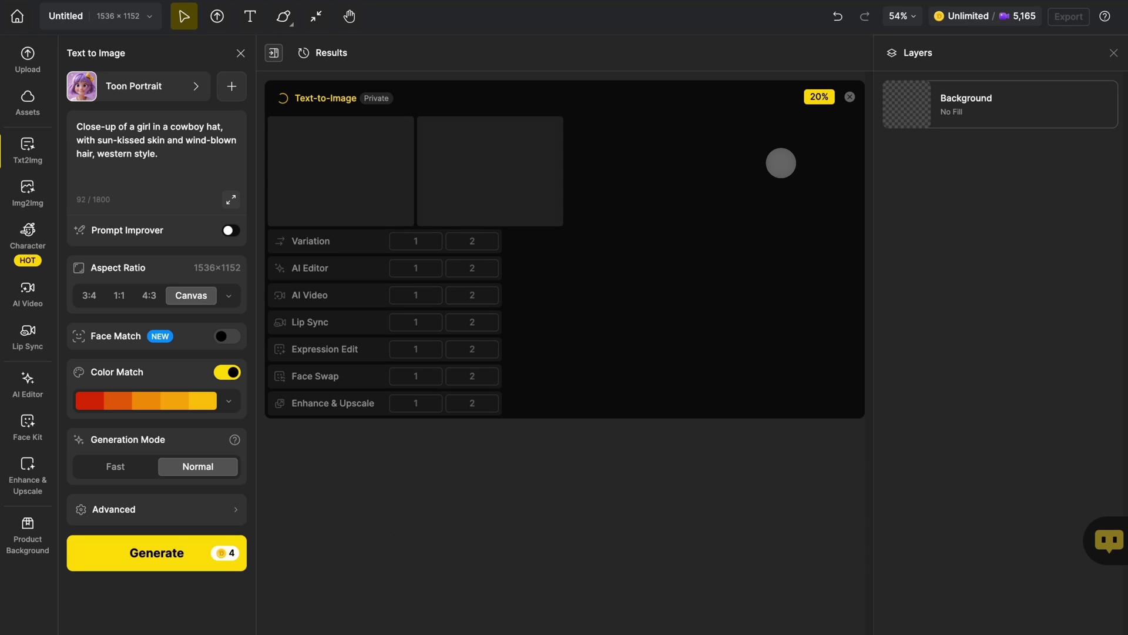
click(196, 540)
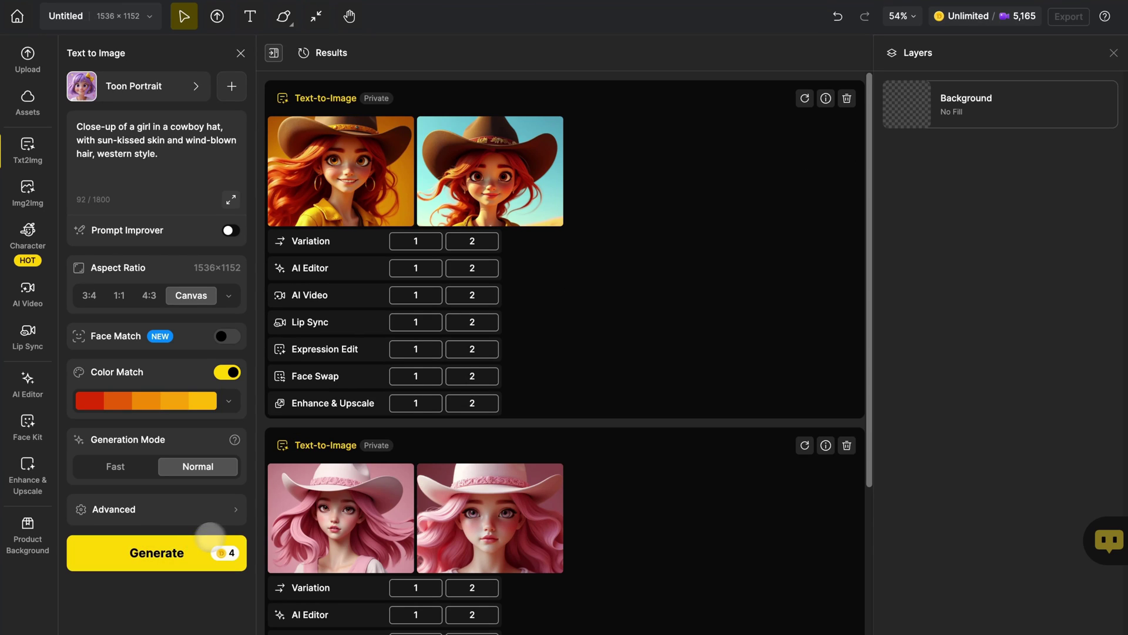
click(333, 514)
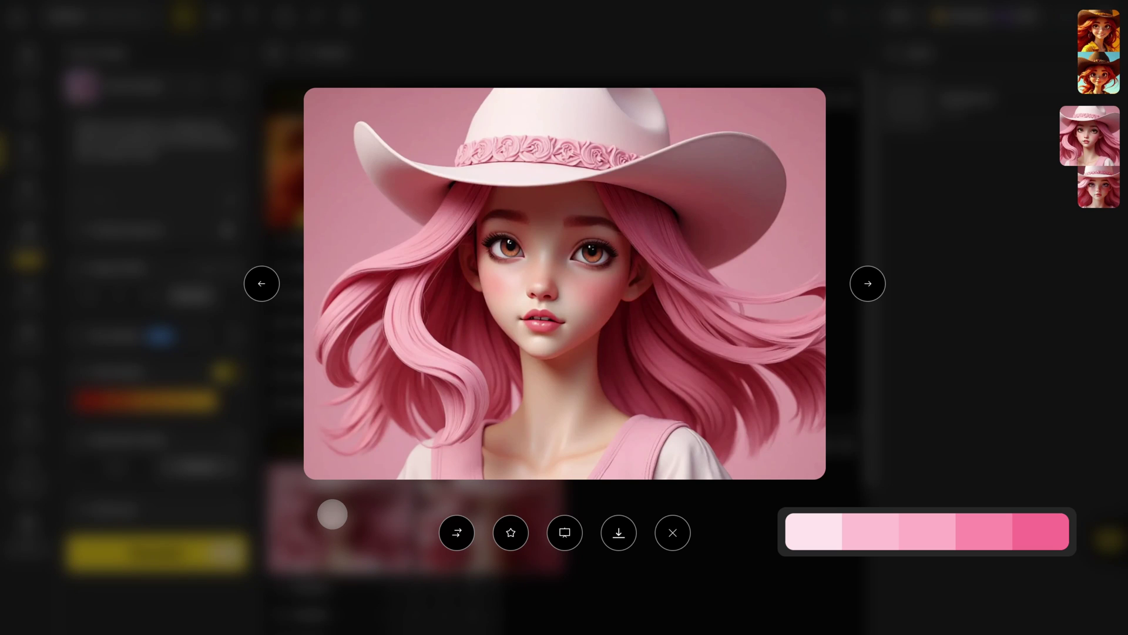
key(Right)
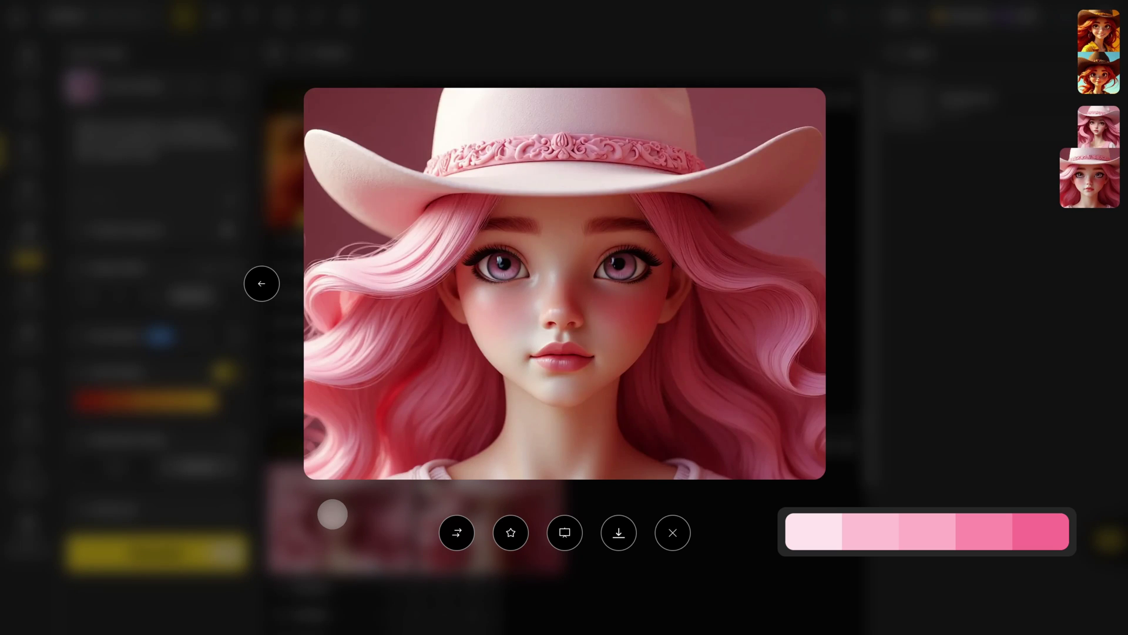
click(673, 533)
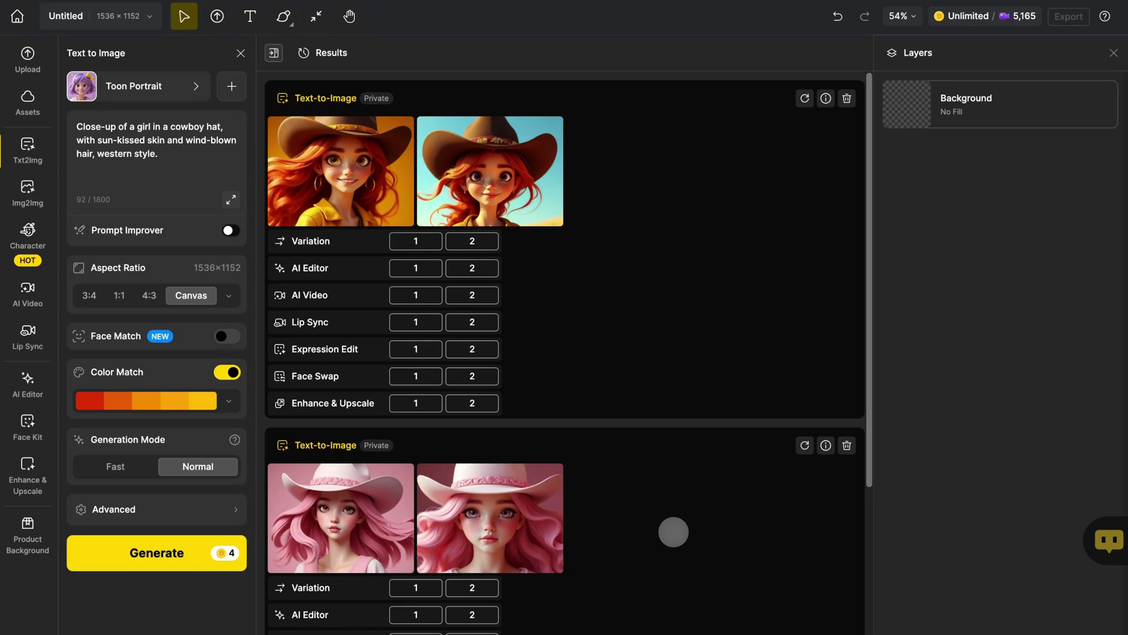
click(515, 181)
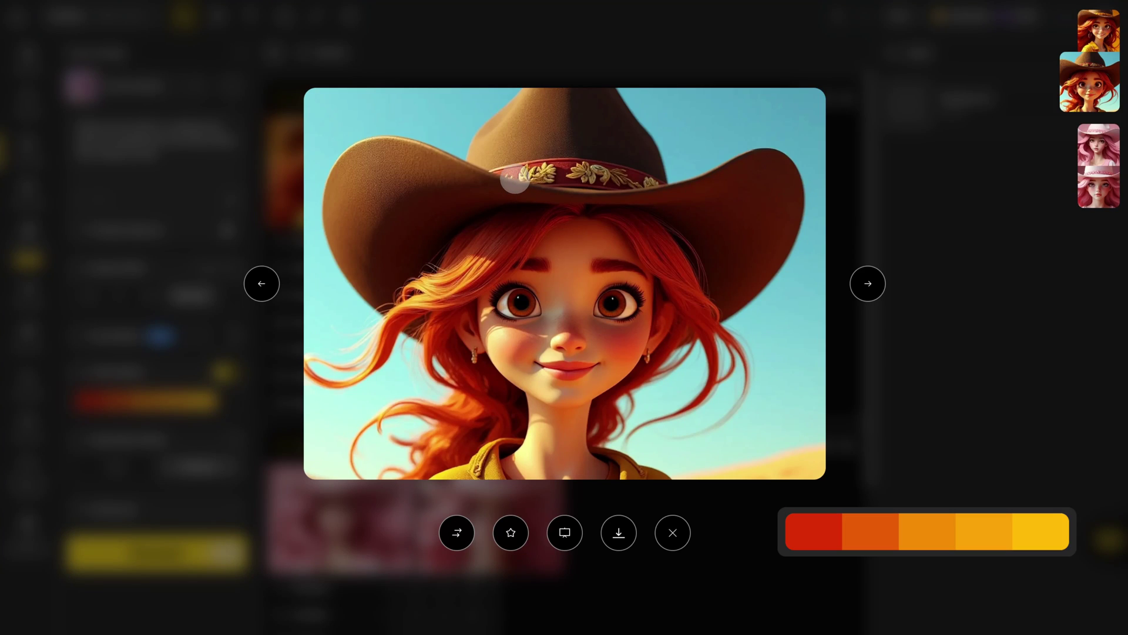
key(Left)
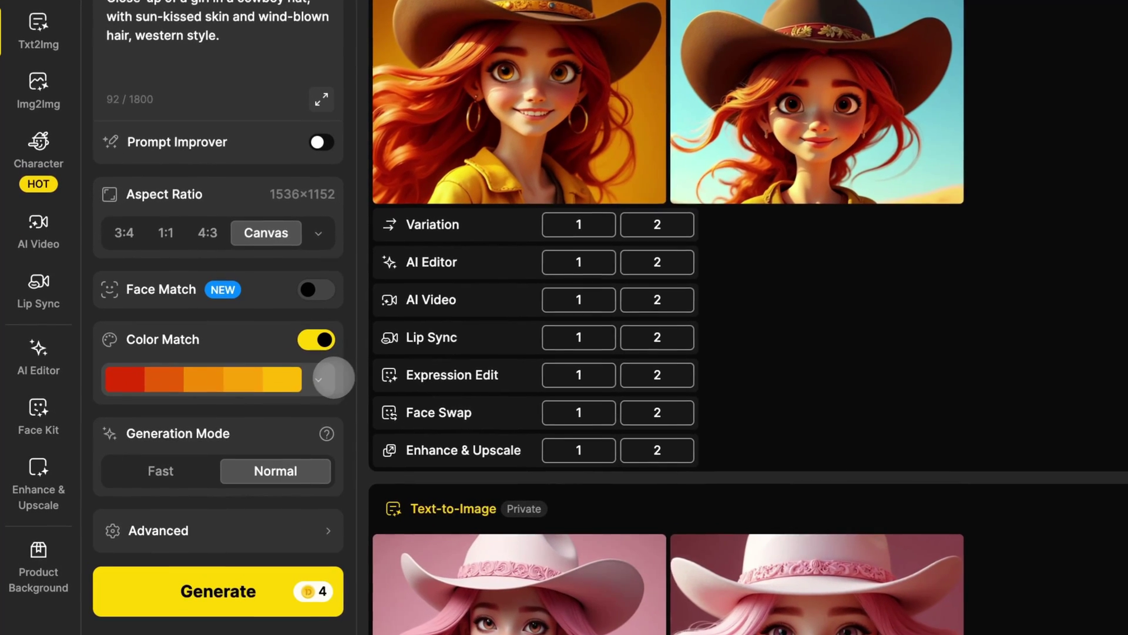
Change the custom palette's first colour from red to blue (2504DB) and generate new portraits.
click(228, 400)
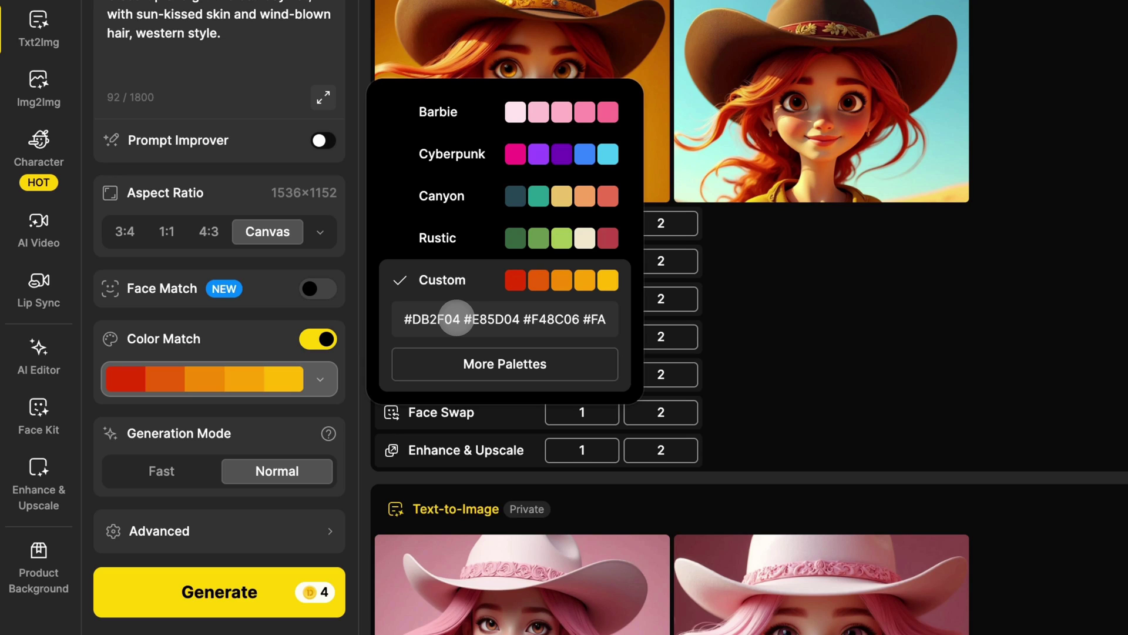
drag(458, 319, 376, 320)
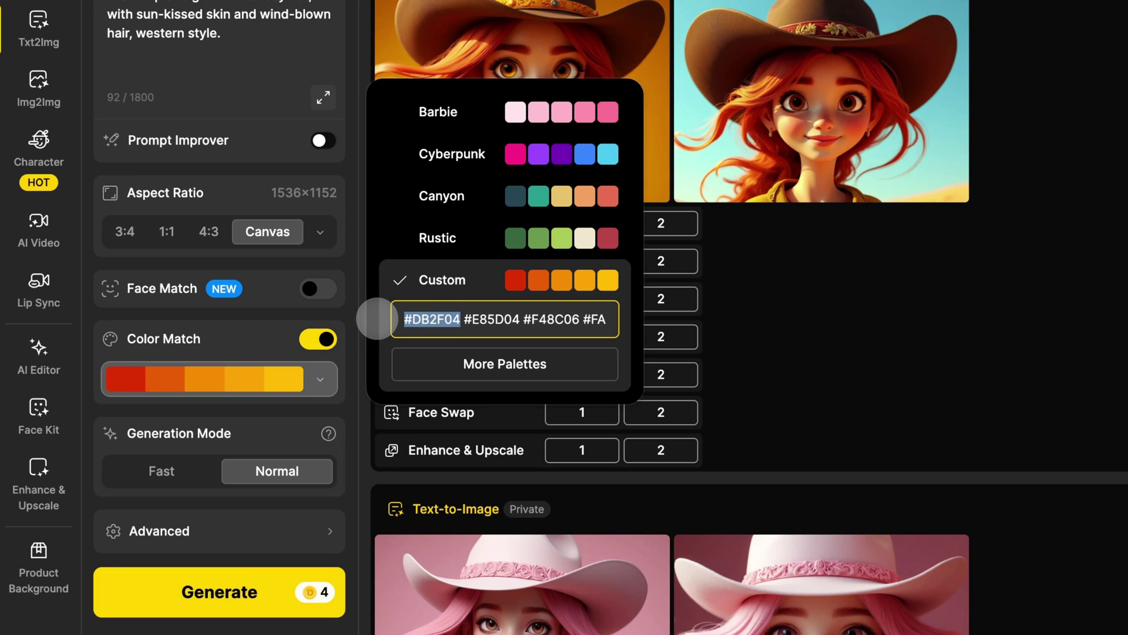
click(516, 280)
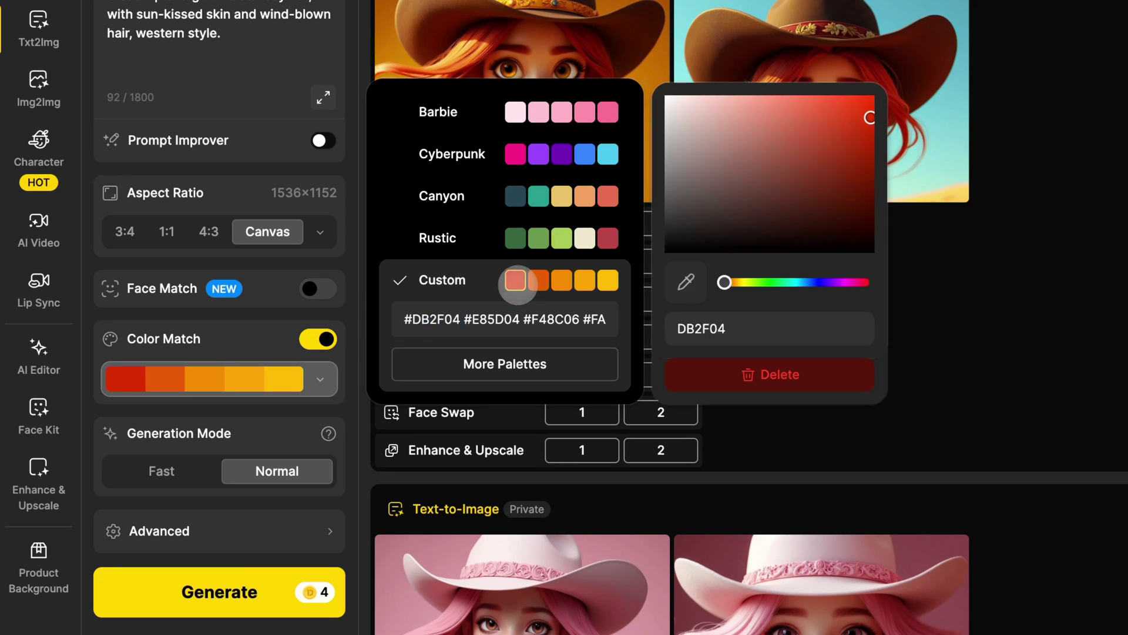
drag(723, 282, 823, 282)
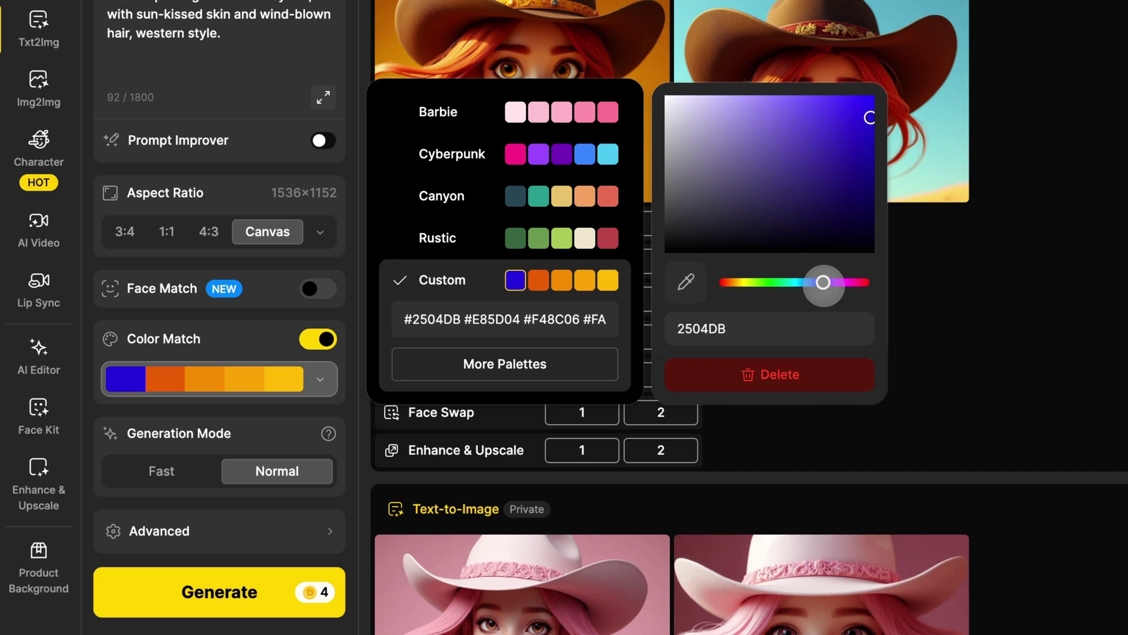
click(293, 585)
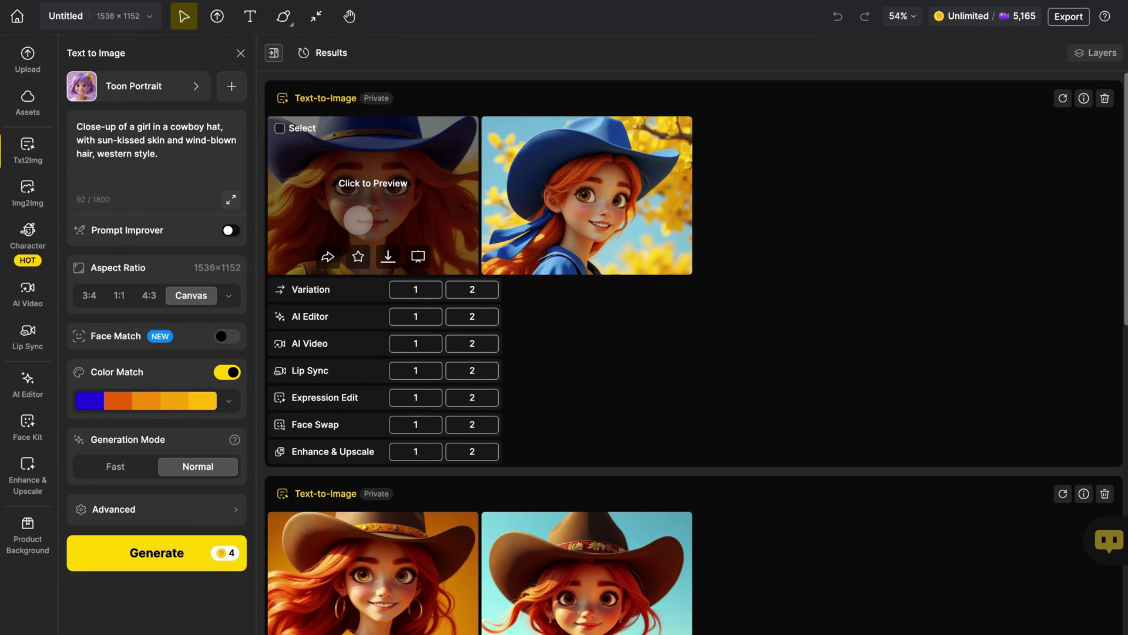
Preview the first blue-hat cowgirl portrait full size, then step to the next one.
click(357, 219)
key(Right)
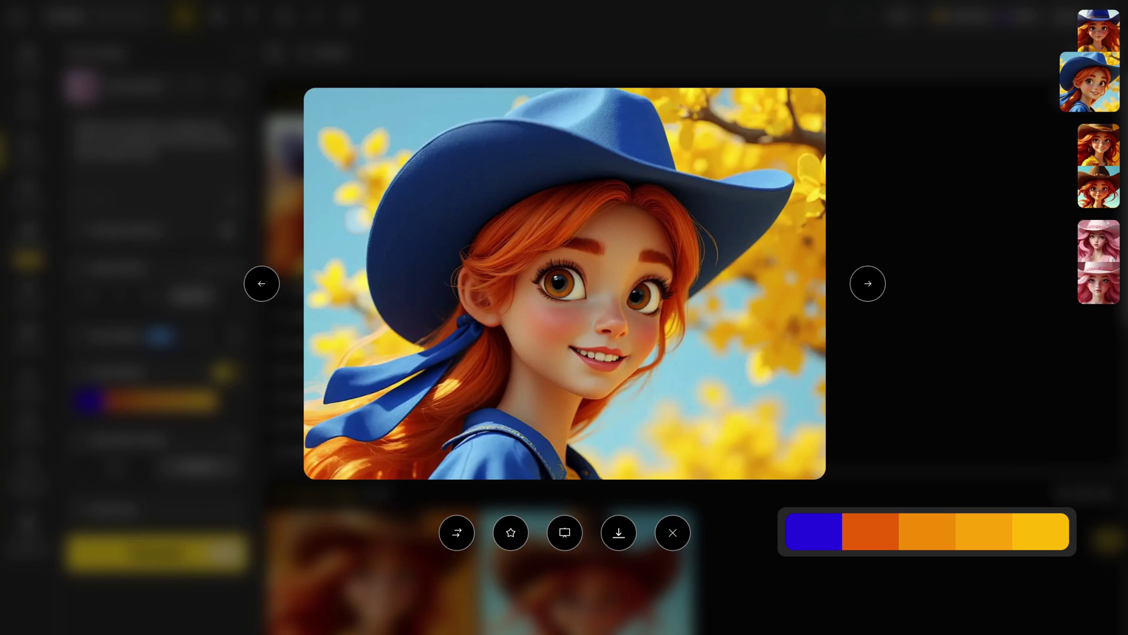